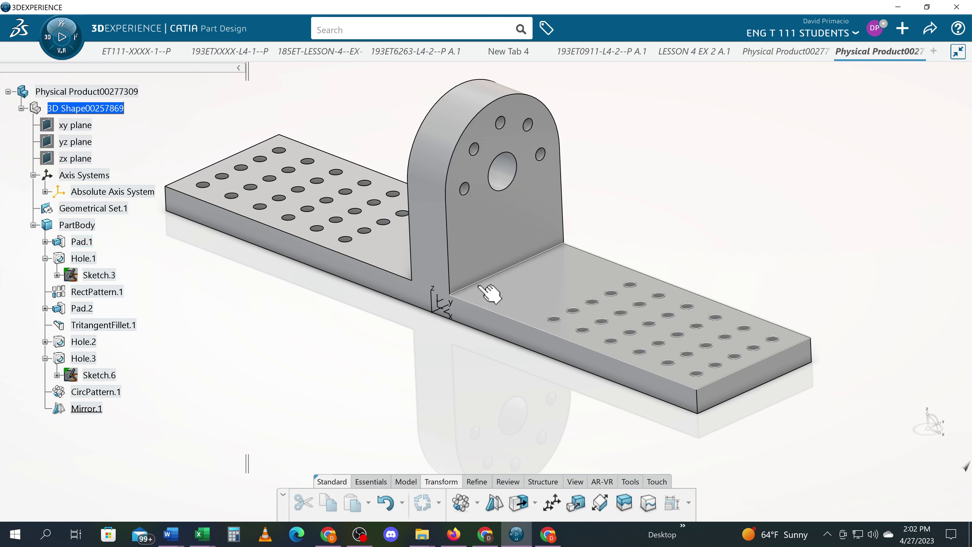
Switch to the cross-shaped part, display it as Shading with Edges, and select its fillet face
{"action": "left_click", "coordinate": [750, 53]}
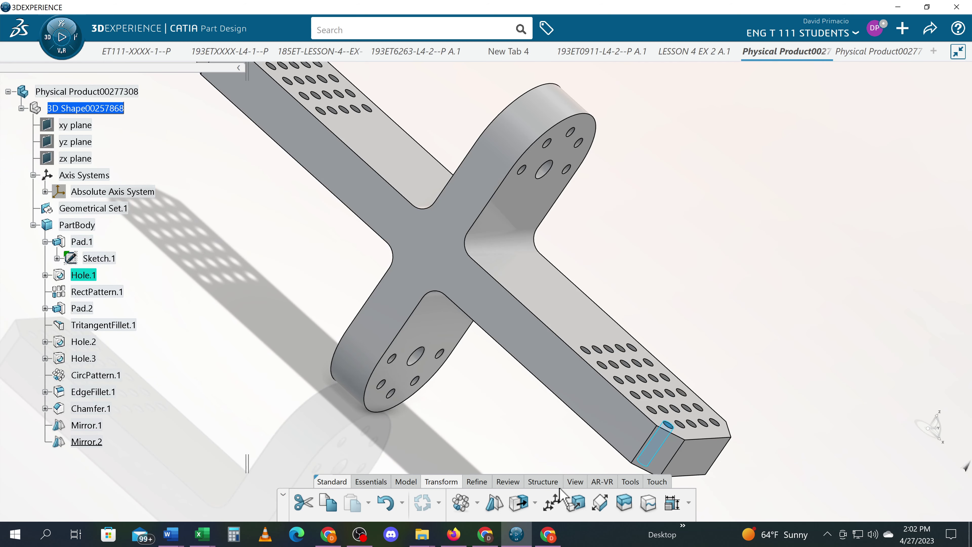
{"action": "left_click", "coordinate": [571, 483]}
{"action": "left_click", "coordinate": [619, 504]}
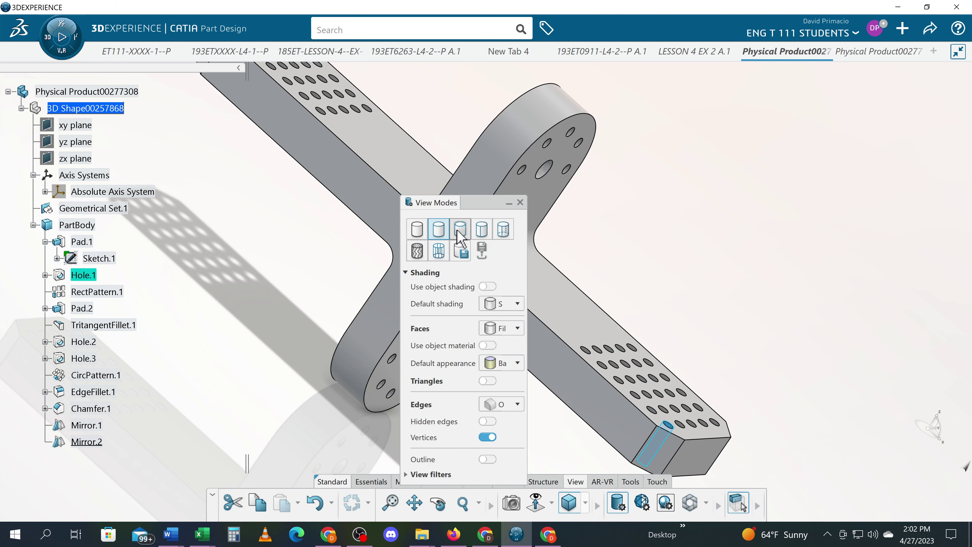
{"action": "left_click", "coordinate": [479, 231]}
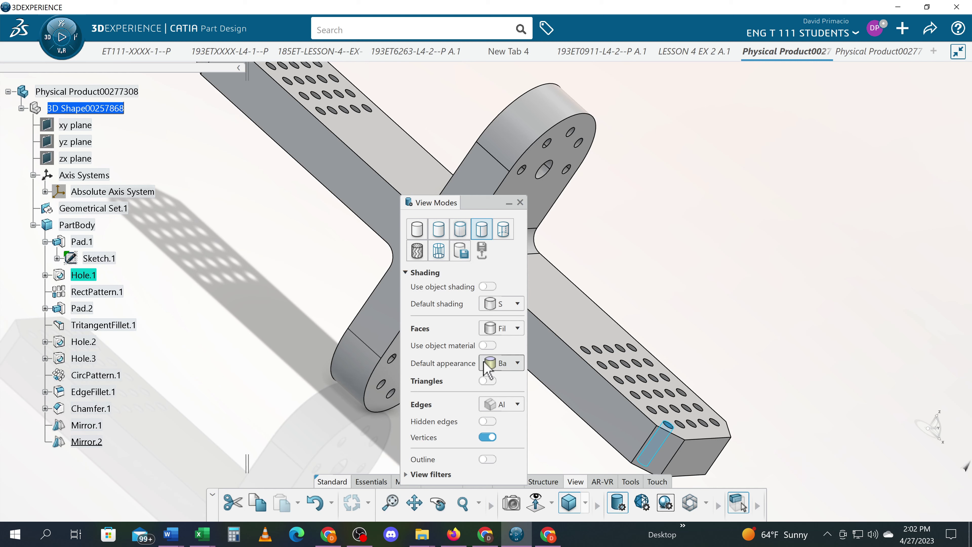
{"action": "left_click", "coordinate": [520, 202]}
{"action": "left_click", "coordinate": [506, 247]}
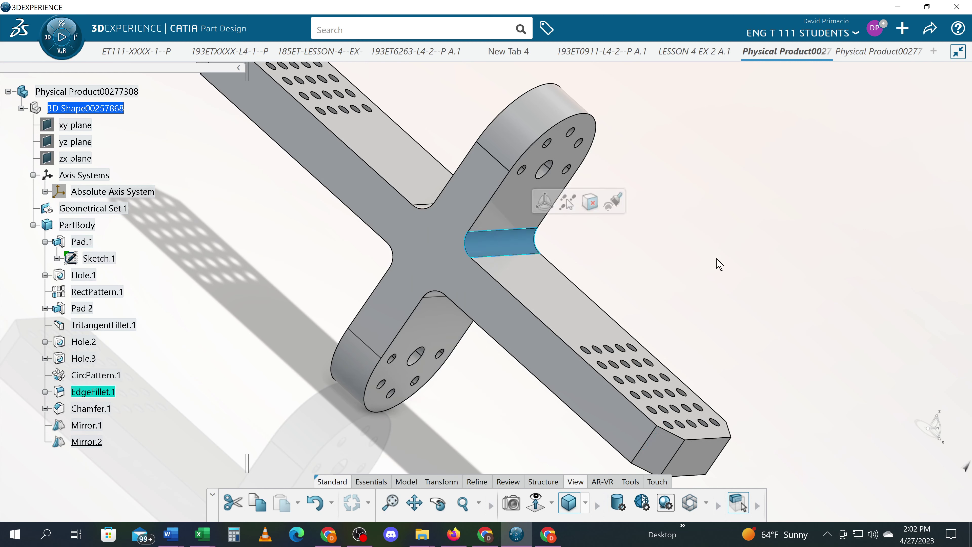
Return to the bracket document and bring up the Refine fillet tools
{"action": "left_click", "coordinate": [863, 54]}
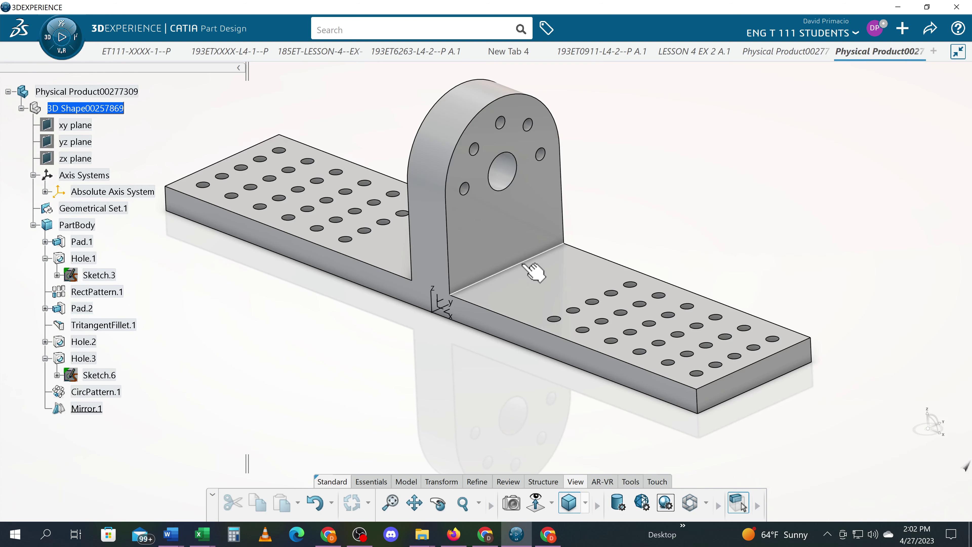
{"action": "left_click", "coordinate": [446, 481]}
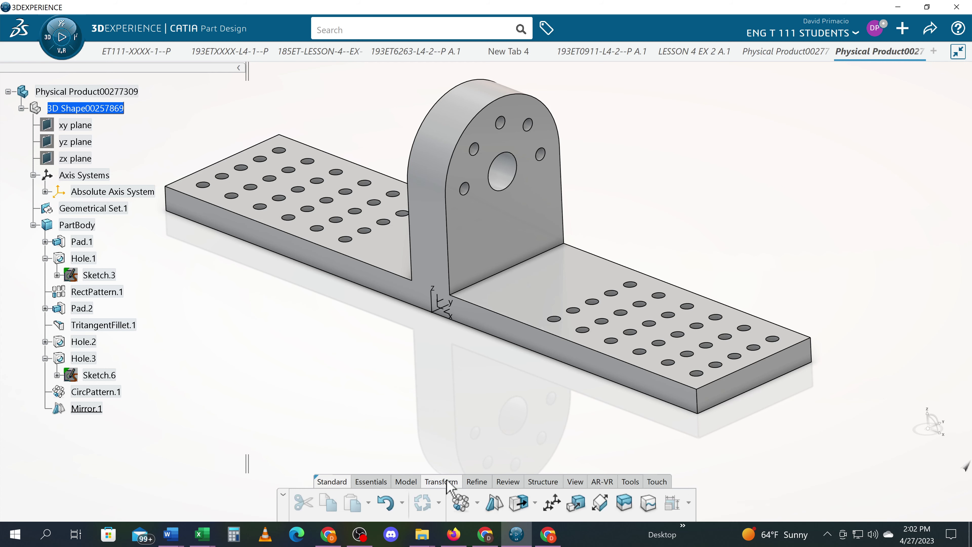
{"action": "left_click", "coordinate": [415, 481]}
{"action": "left_click", "coordinate": [475, 483]}
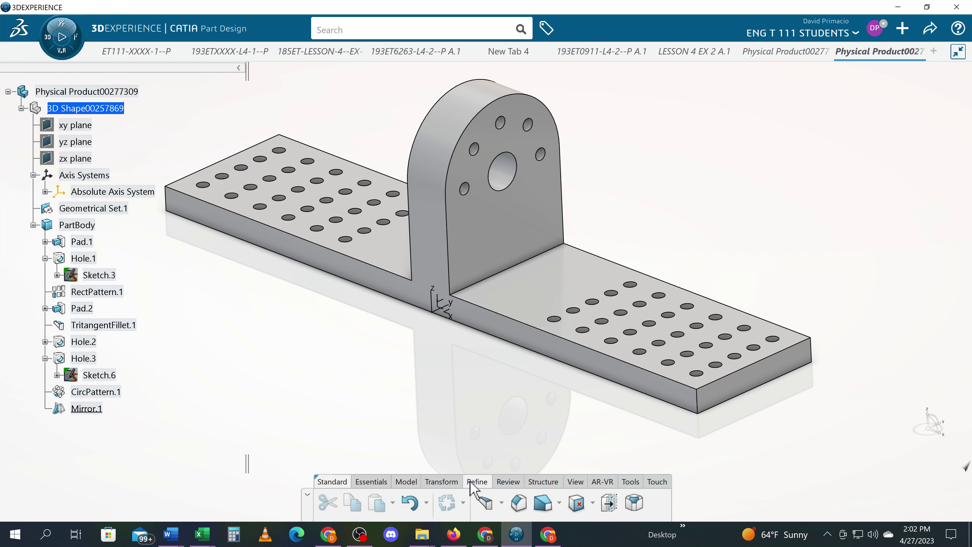
{"action": "left_click", "coordinate": [501, 502]}
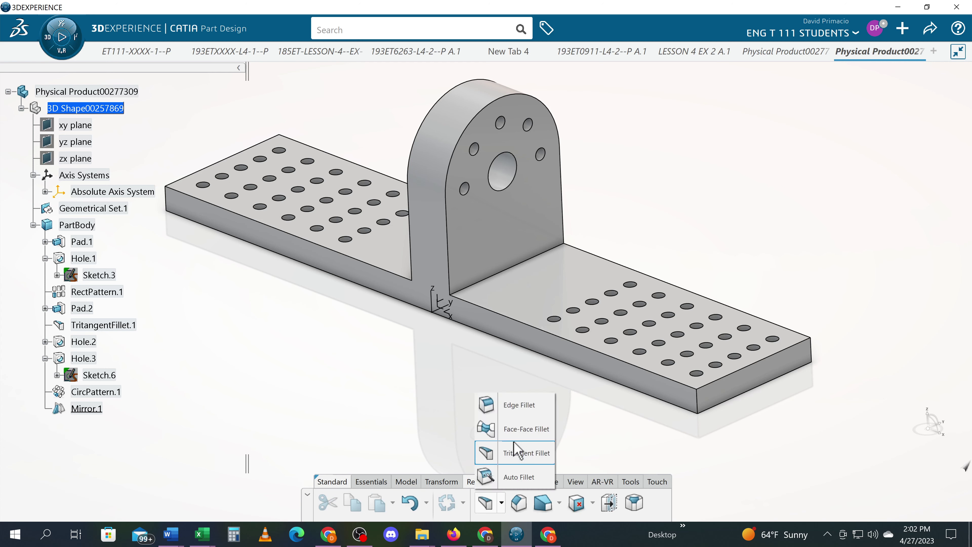
Edge-fillet the inside corner at the upright's base, previewing 0.25 in, then finalizing at 0.375 in
{"action": "left_click", "coordinate": [531, 413]}
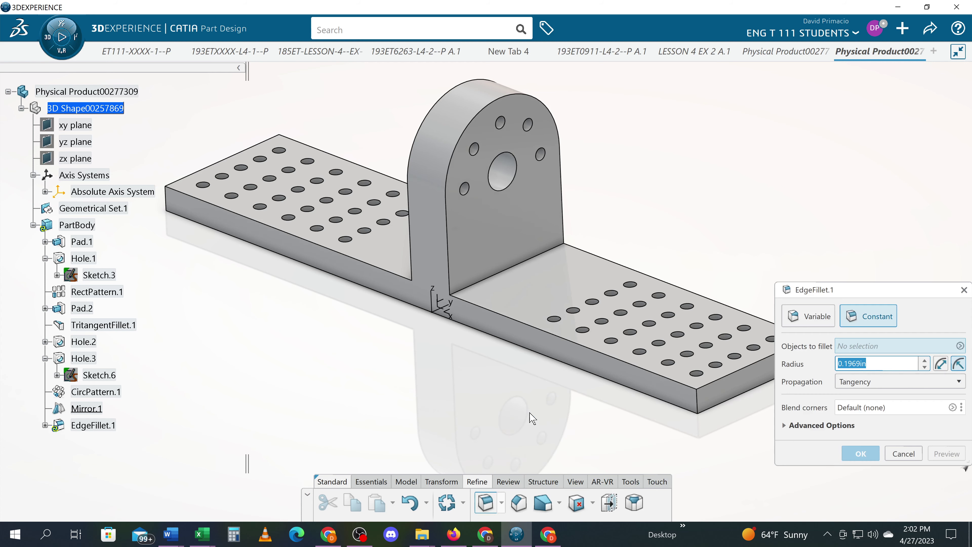
{"action": "left_click", "coordinate": [502, 274]}
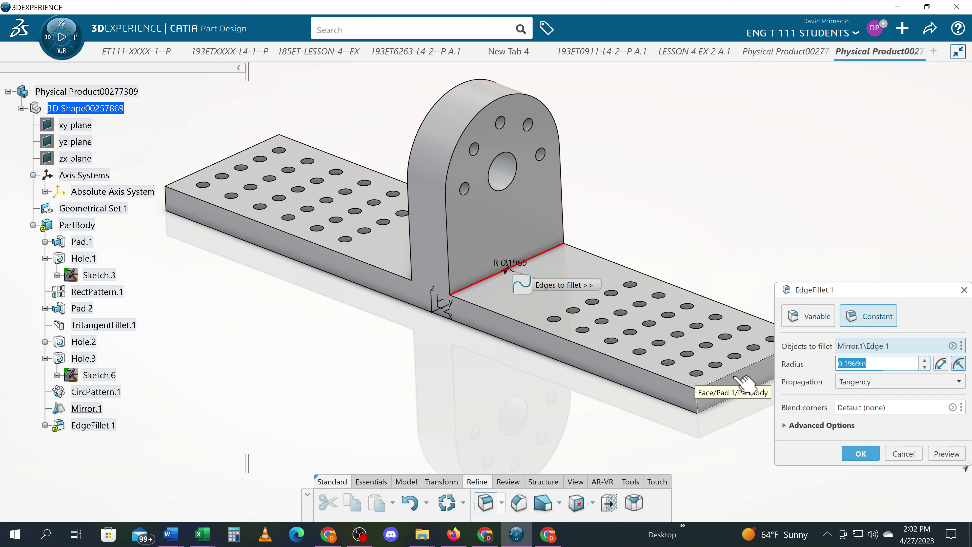
{"action": "type", "text": ".25"}
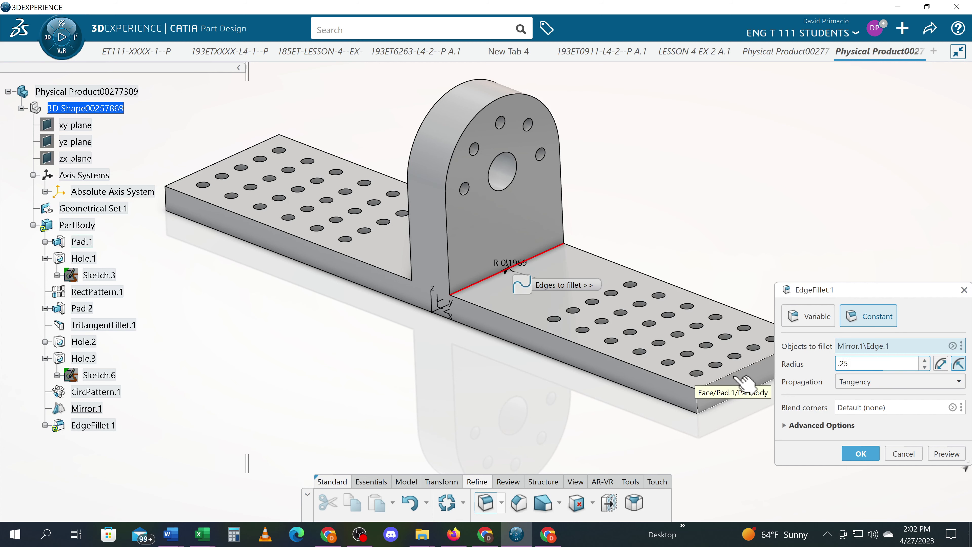
{"action": "left_click", "coordinate": [941, 455]}
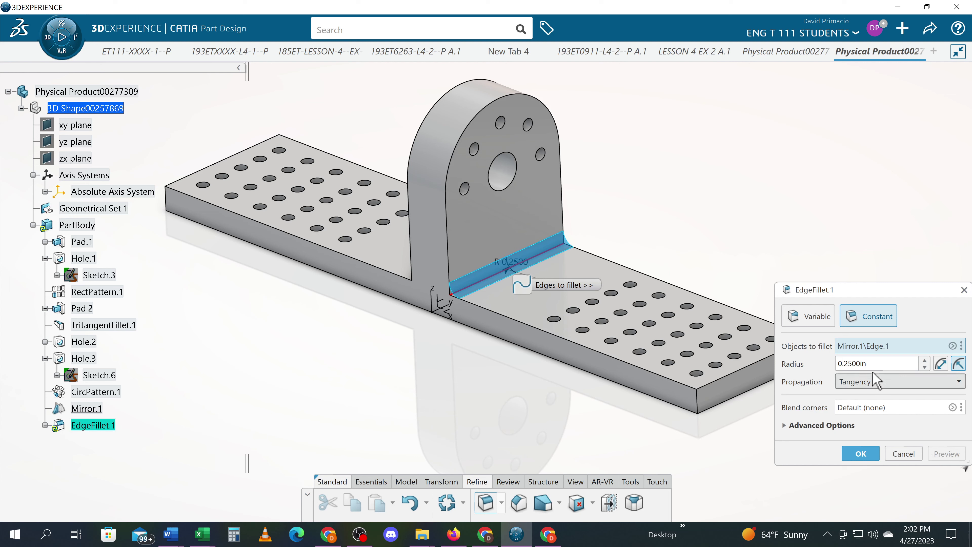
{"action": "left_click_drag", "start_coordinate": [871, 364], "coordinate": [820, 371]}
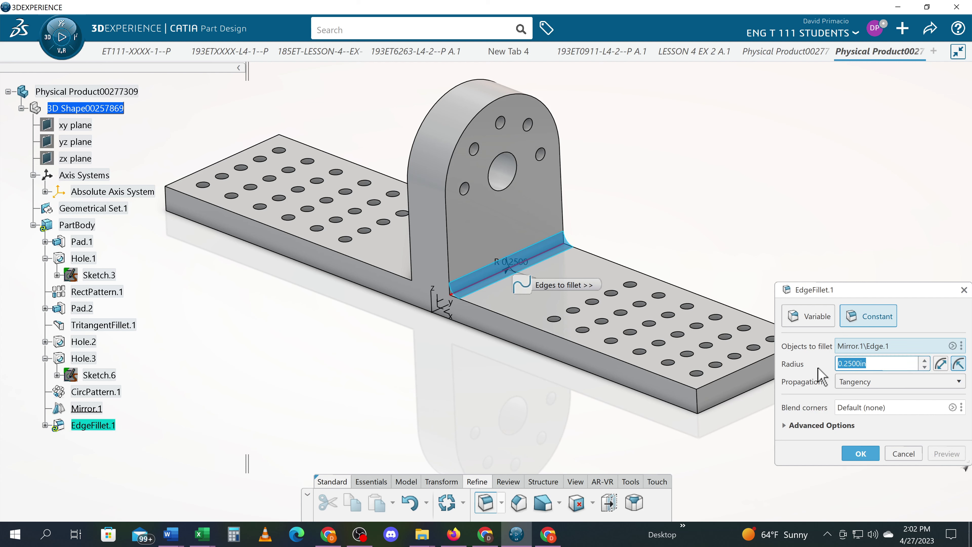
{"action": "type", "text": "3/8"}
{"action": "left_click", "coordinate": [931, 457]}
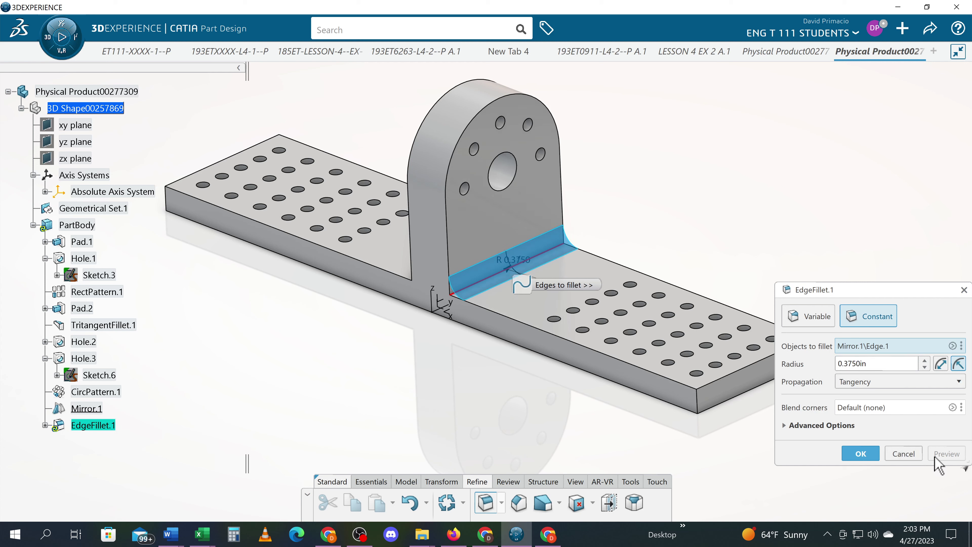
{"action": "left_click", "coordinate": [861, 453]}
Zoom in and switch the bracket to Shading with Edges so the fillet's tangent edges show
{"action": "left_click", "coordinate": [497, 404]}
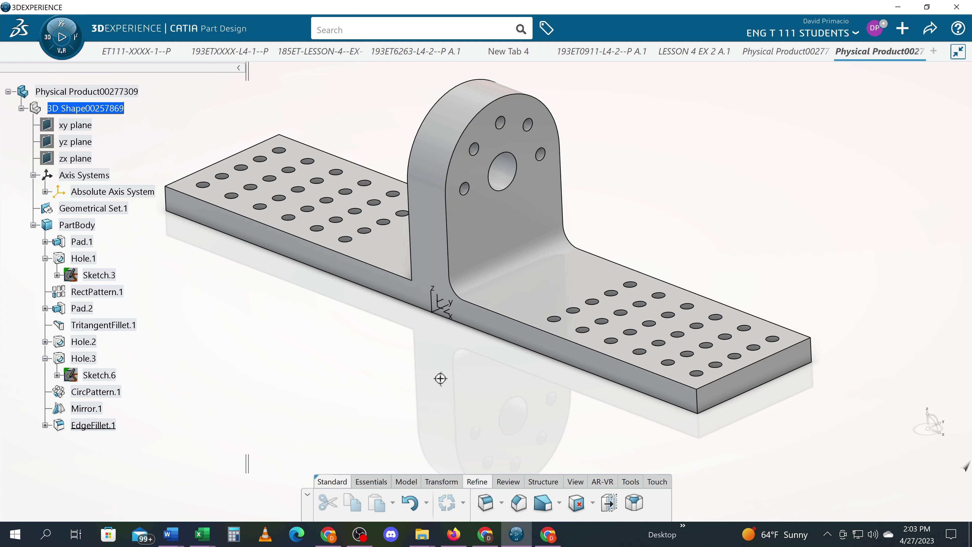
{"action": "scroll", "coordinate": [444, 383], "scroll_direction": "up", "scroll_amount": 1}
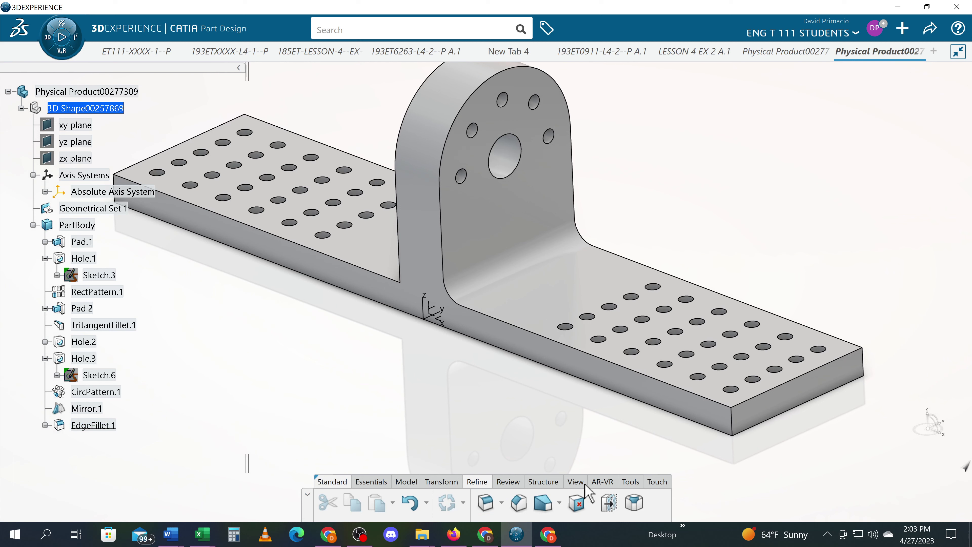
{"action": "left_click", "coordinate": [576, 482]}
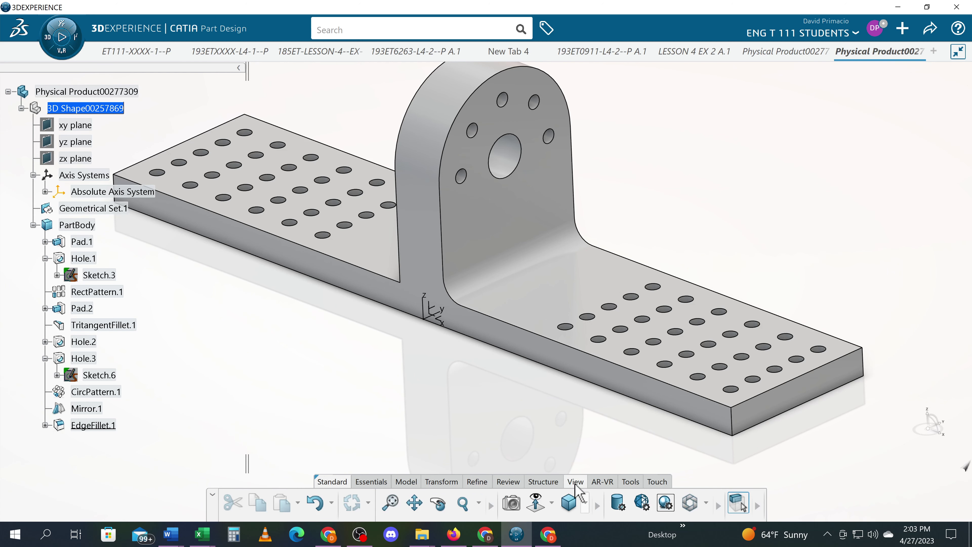
{"action": "left_click", "coordinate": [621, 506]}
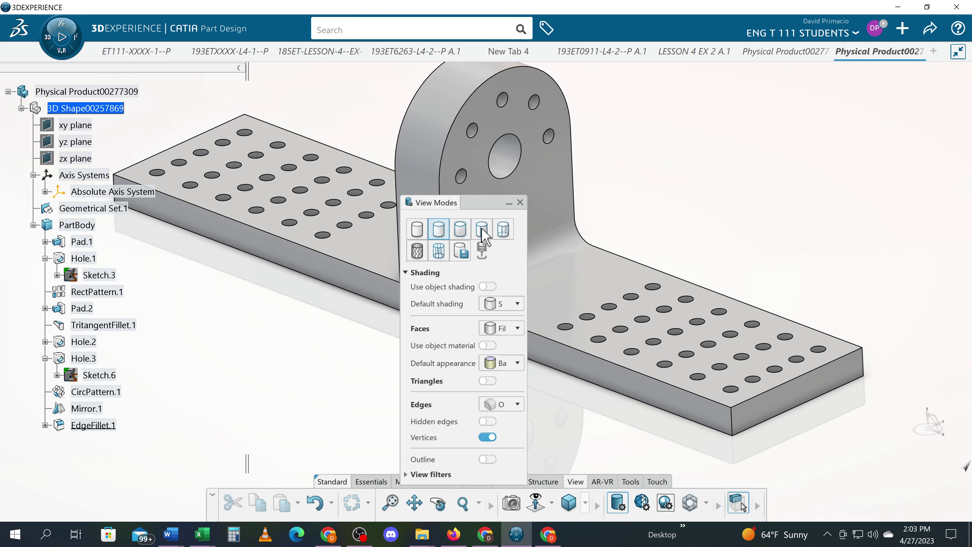
{"action": "left_click", "coordinate": [482, 229]}
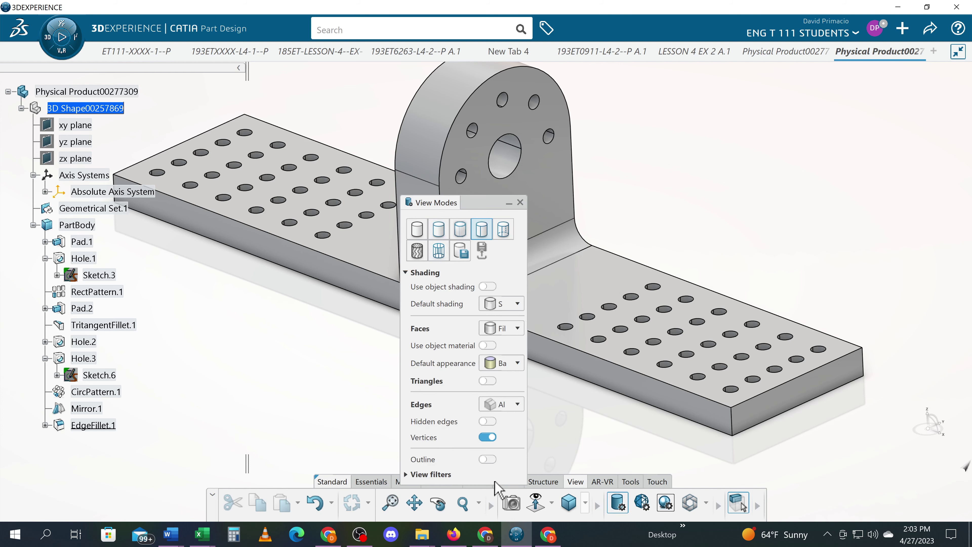
{"action": "key", "text": "Escape"}
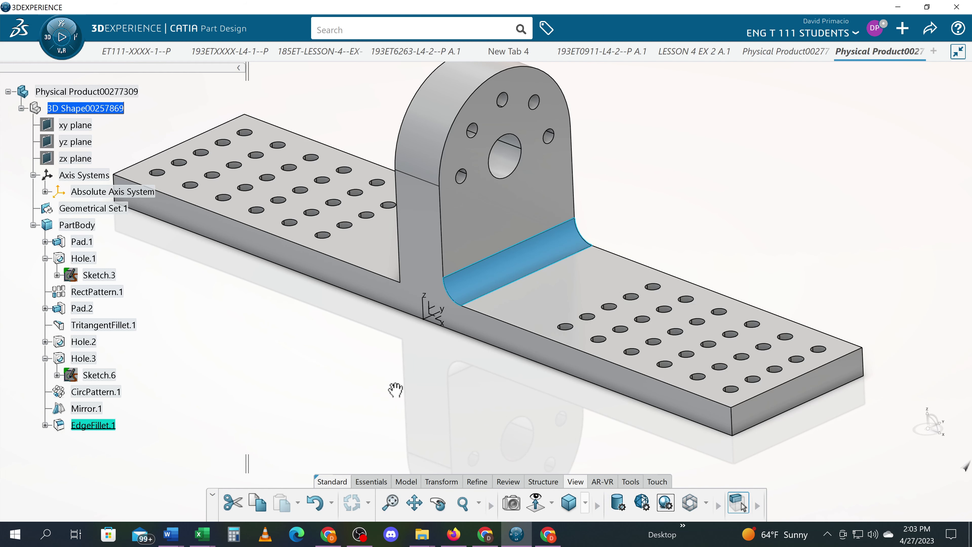
{"action": "middle_click_drag", "start_coordinate": [395, 390], "coordinate": [598, 360]}
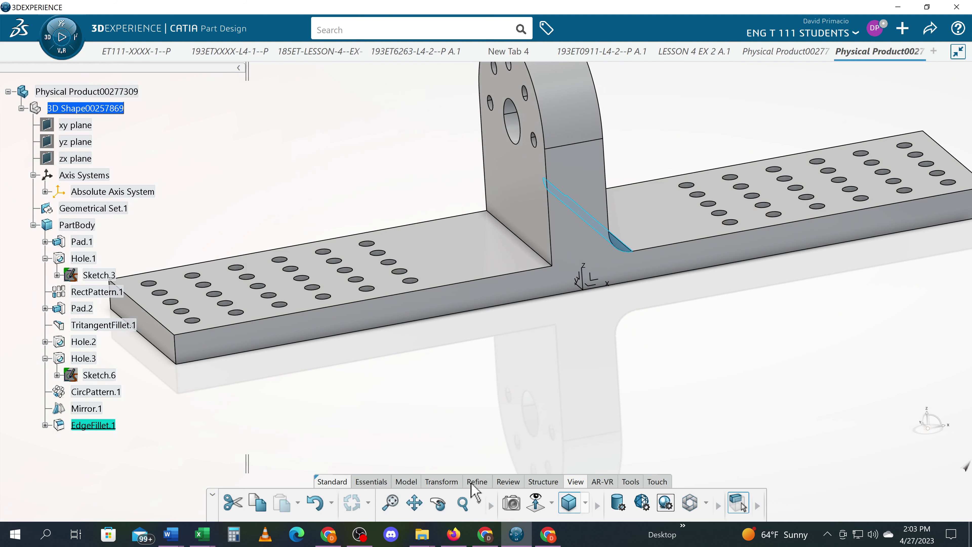
{"action": "left_click", "coordinate": [472, 483]}
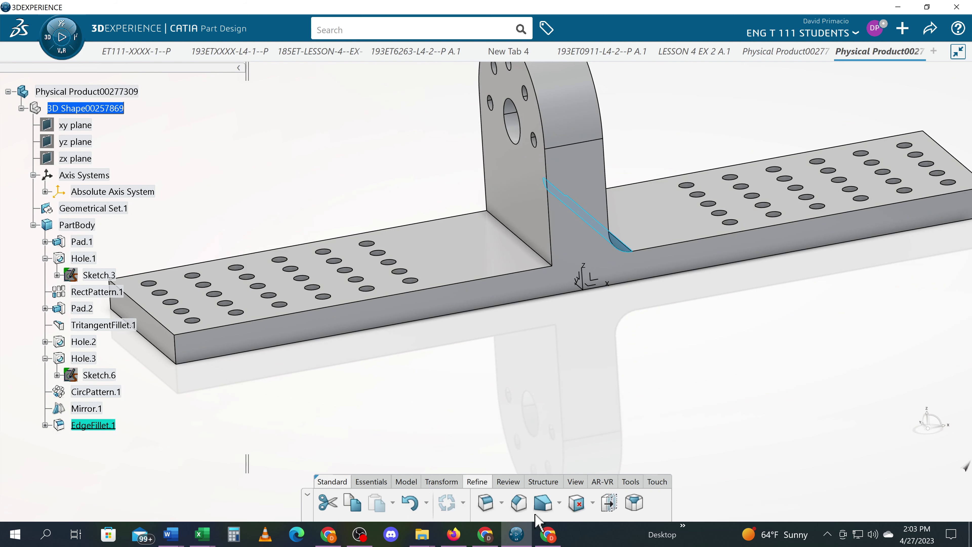
{"action": "left_click", "coordinate": [519, 504]}
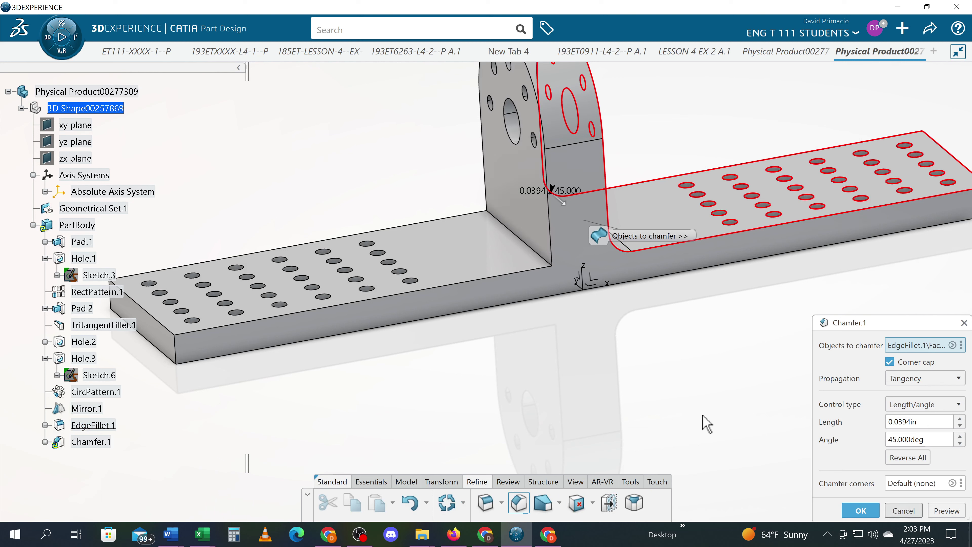
{"action": "key", "text": "Escape"}
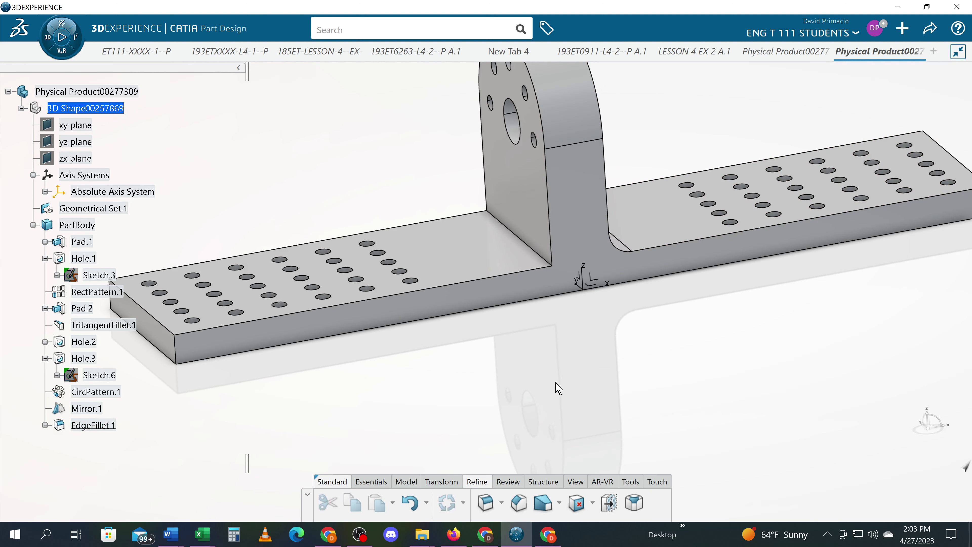
Add EdgeFillet.2, a 0.375 in fillet, to the upright's other inside corner
{"action": "left_click", "coordinate": [482, 505]}
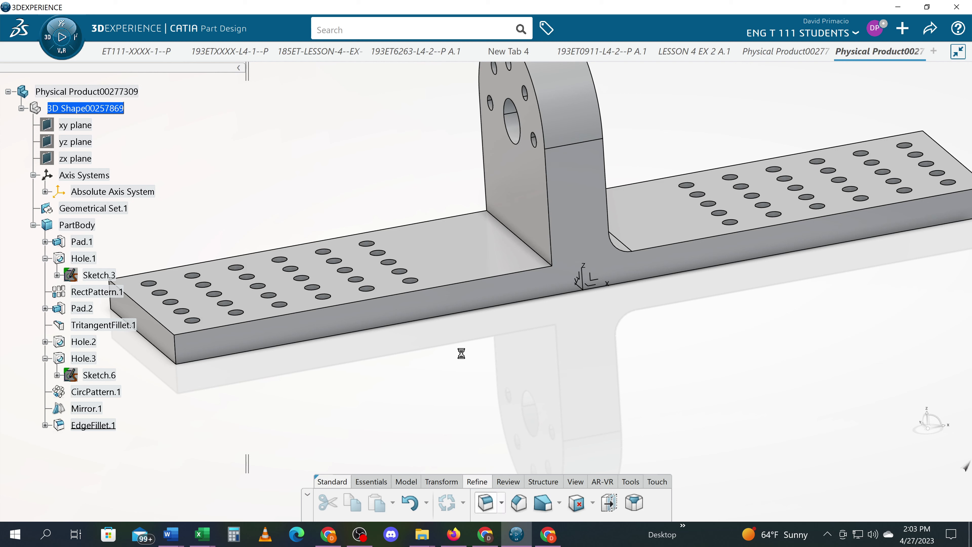
{"action": "left_click", "coordinate": [515, 235]}
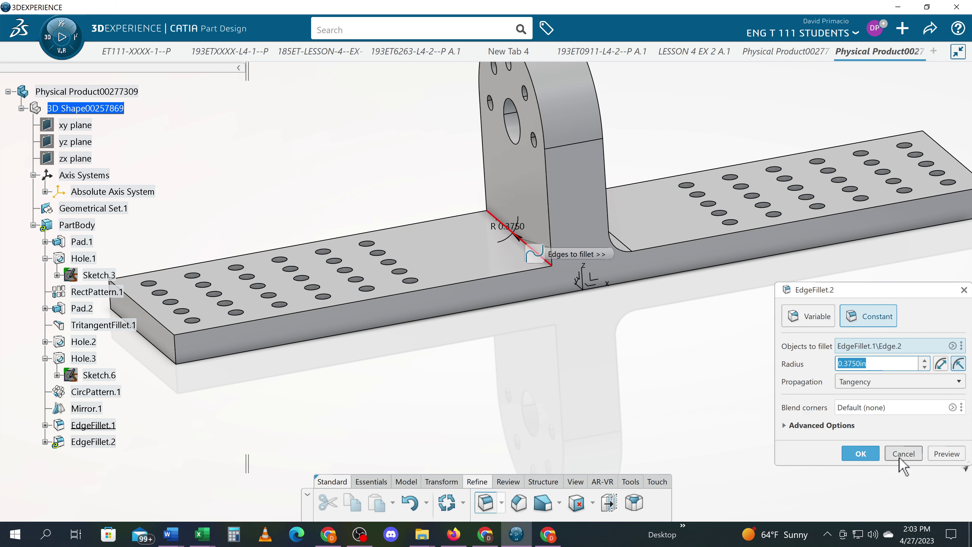
{"action": "left_click", "coordinate": [861, 453]}
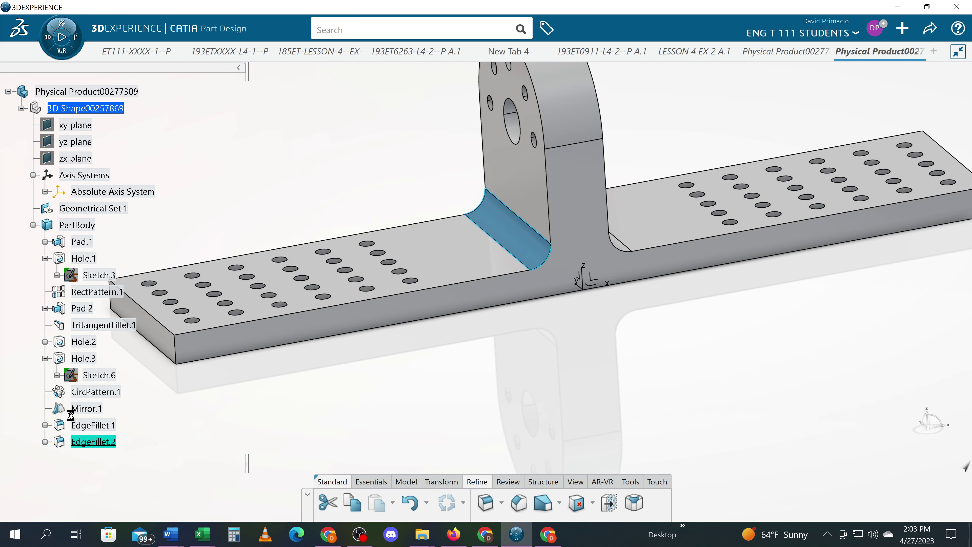
{"action": "left_click", "coordinate": [421, 403]}
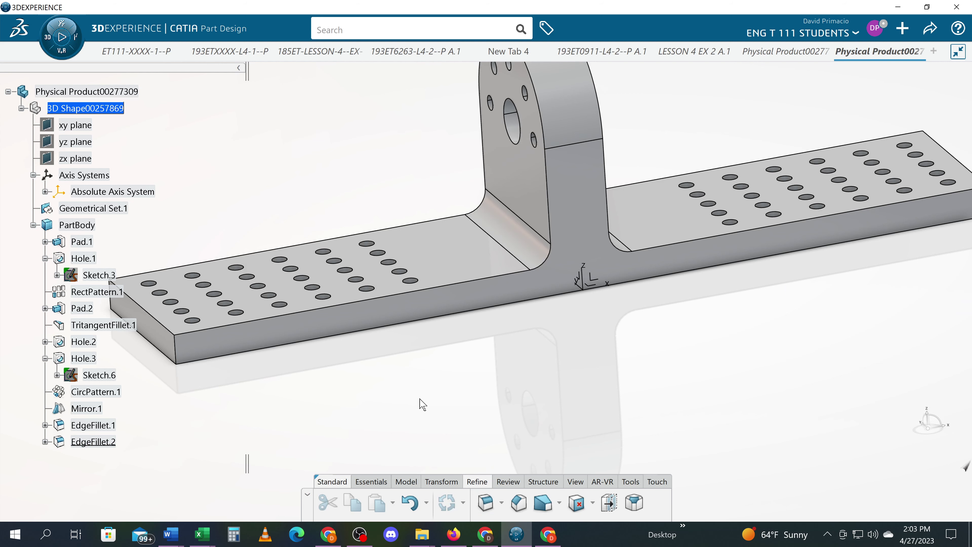
{"action": "middle_click_drag", "start_coordinate": [422, 404], "coordinate": [333, 383]}
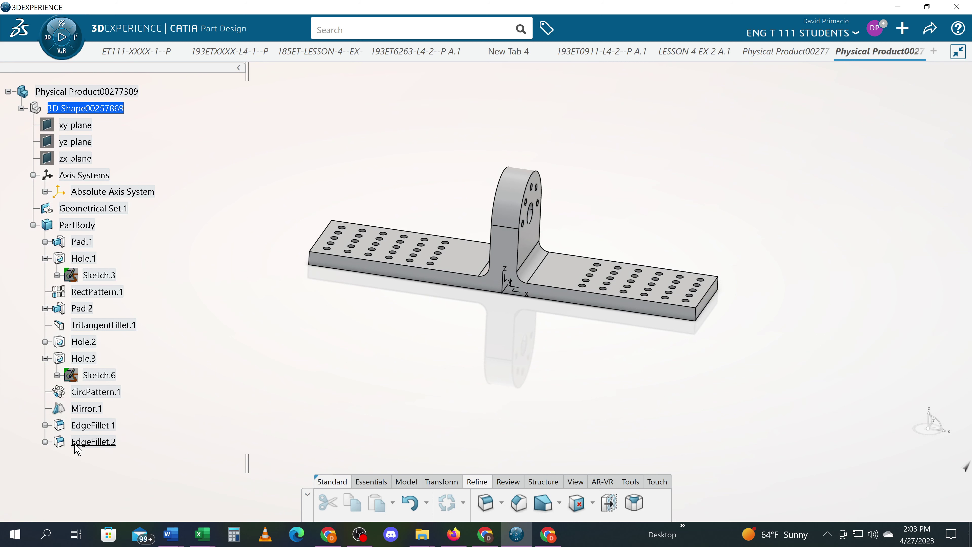
Delete EdgeFillet.2 and EdgeFillet.1 from the tree, then start removing Mirror.1
{"action": "right_click", "coordinate": [76, 446]}
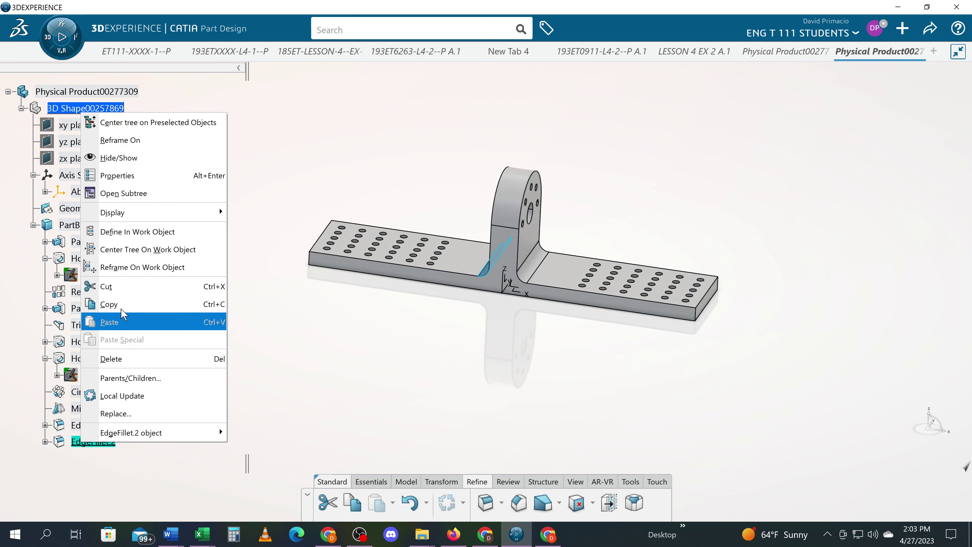
{"action": "left_click", "coordinate": [123, 359]}
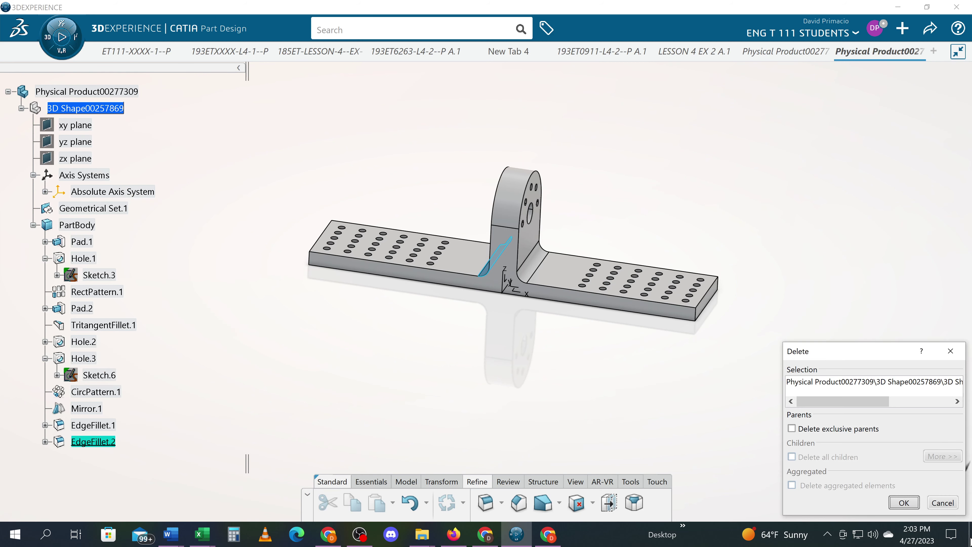
{"action": "left_click", "coordinate": [913, 506]}
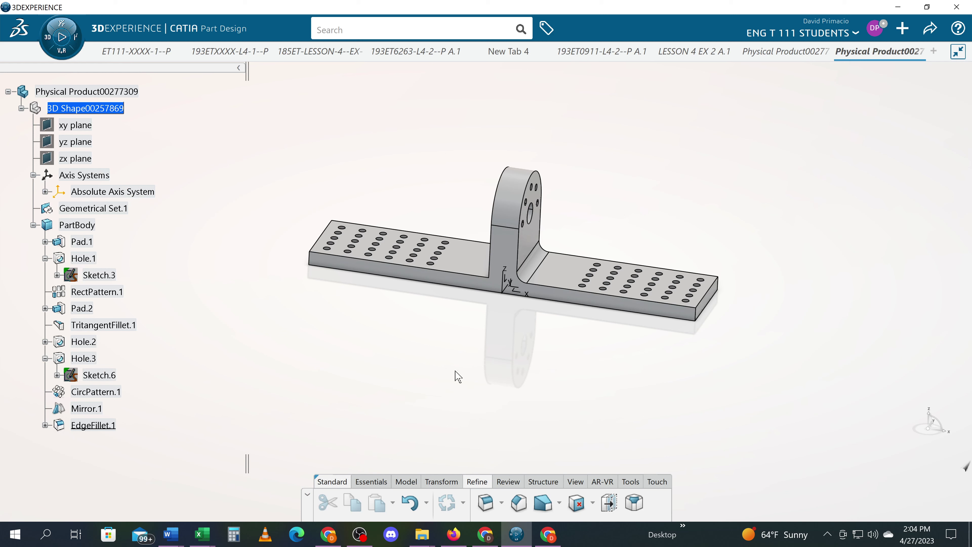
{"action": "middle_click_drag", "start_coordinate": [419, 397], "coordinate": [412, 397]}
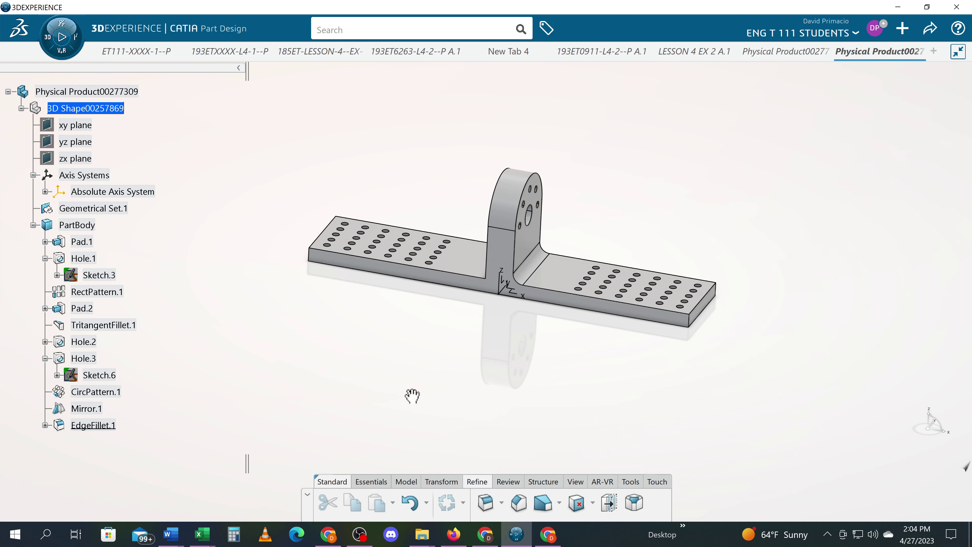
{"action": "right_click", "coordinate": [94, 426]}
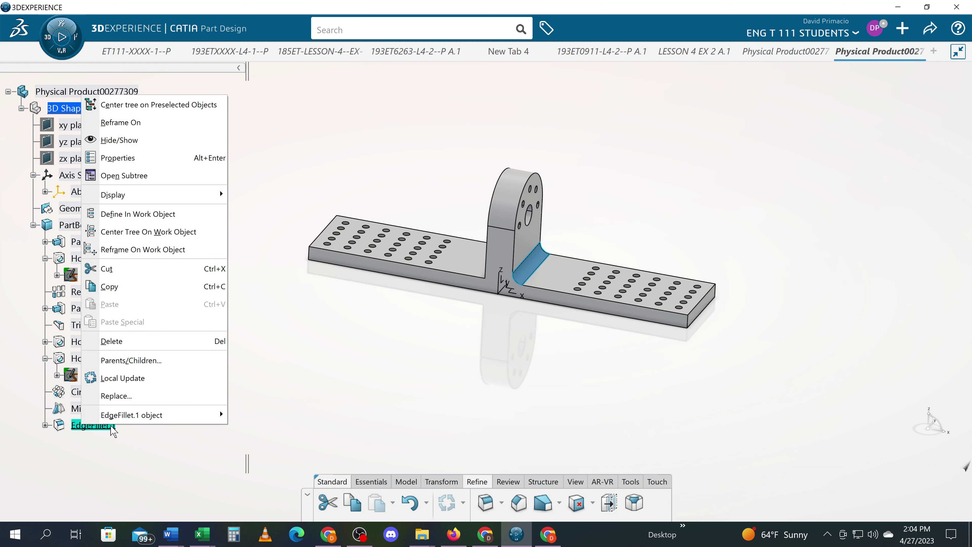
{"action": "left_click", "coordinate": [140, 341]}
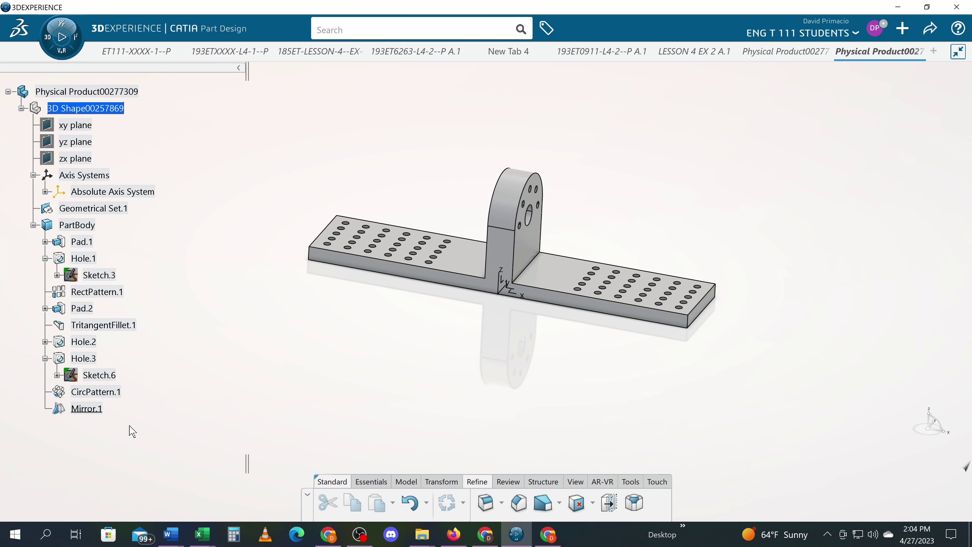
{"action": "right_click", "coordinate": [86, 407]}
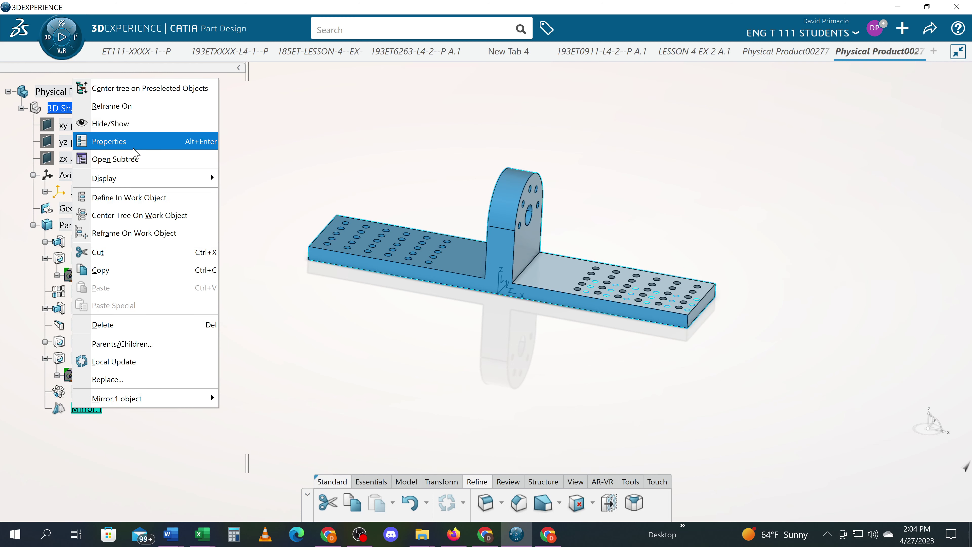
Delete Mirror.1, then add EdgeFillet.3, a 0.375 in fillet, to the bracket's inside corner
{"action": "left_click", "coordinate": [130, 324]}
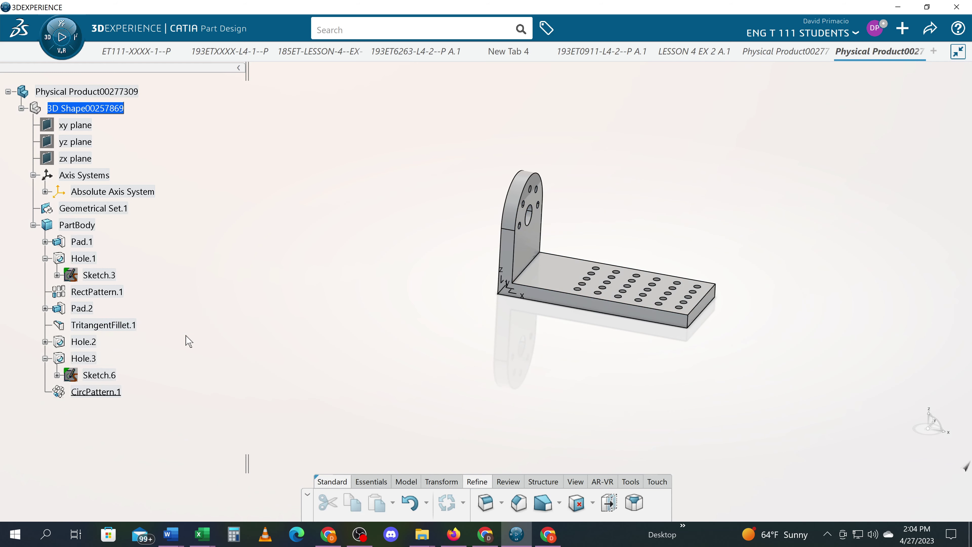
{"action": "scroll", "coordinate": [390, 354], "scroll_direction": "up", "scroll_amount": 3}
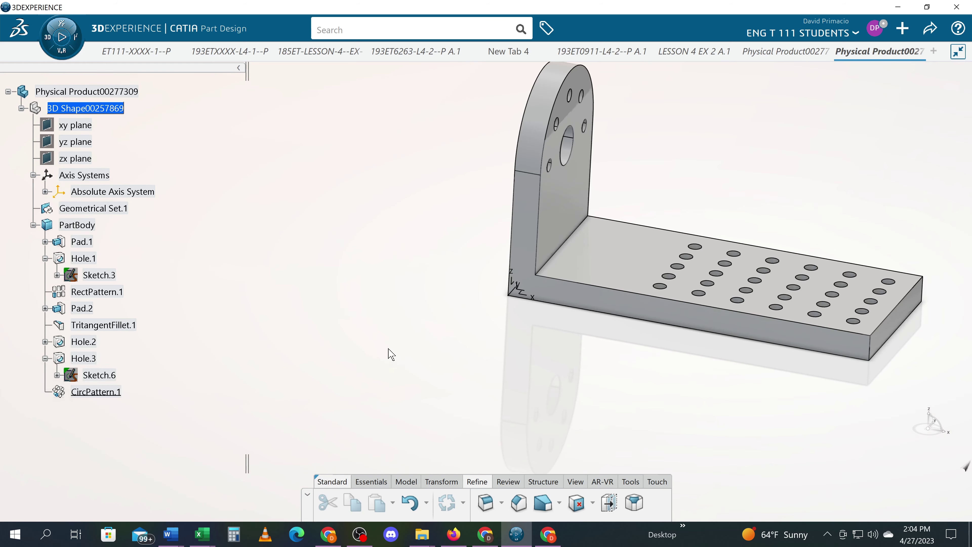
{"action": "middle_click_drag", "start_coordinate": [404, 341], "coordinate": [377, 360]}
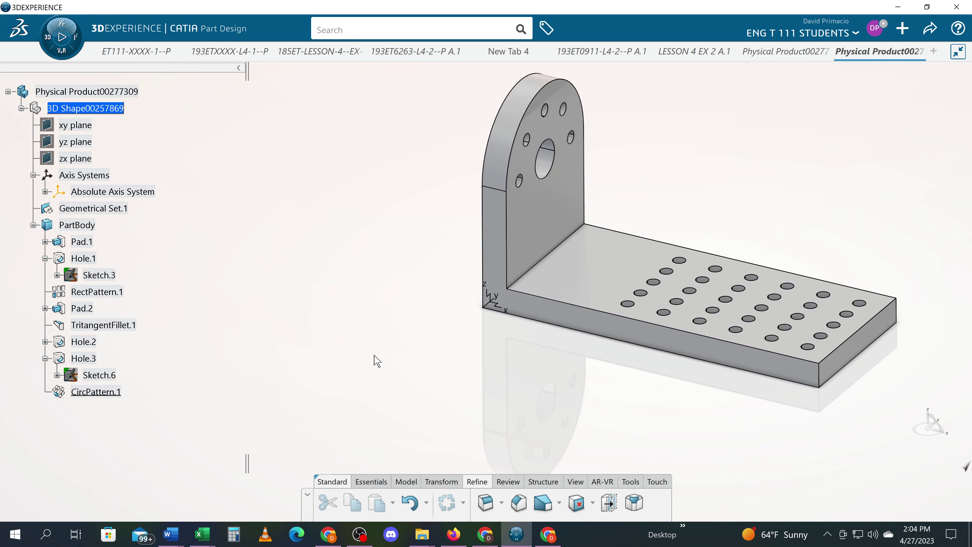
{"action": "left_click", "coordinate": [486, 503]}
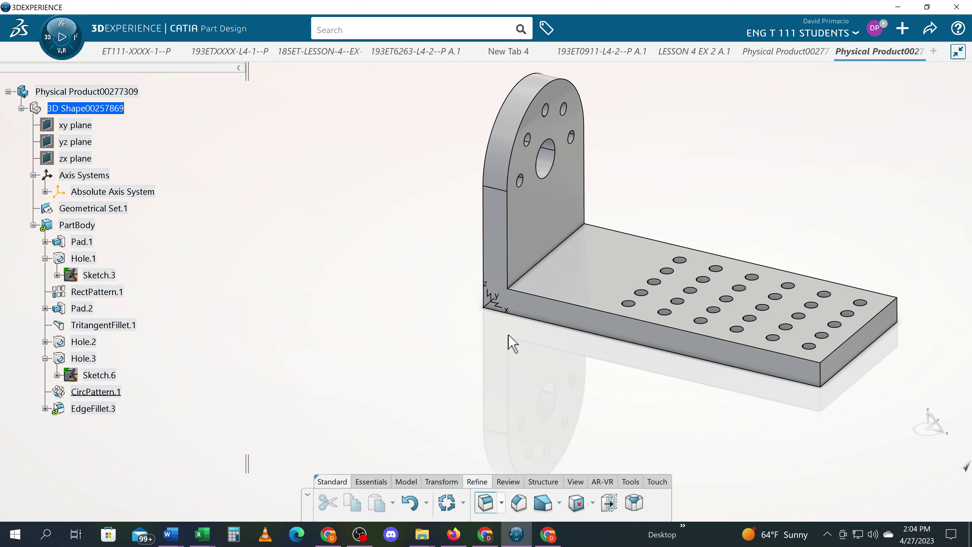
{"action": "left_click", "coordinate": [536, 268]}
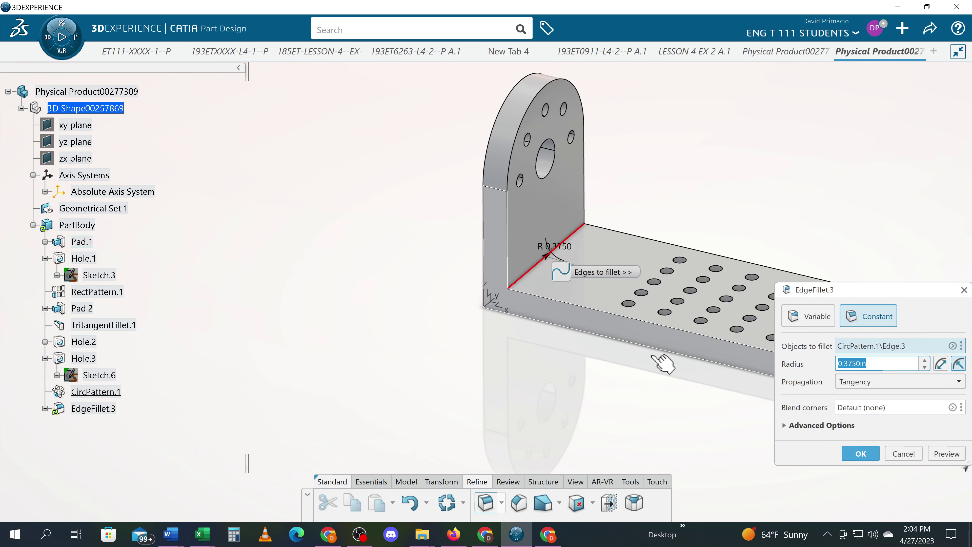
{"action": "left_click", "coordinate": [860, 453]}
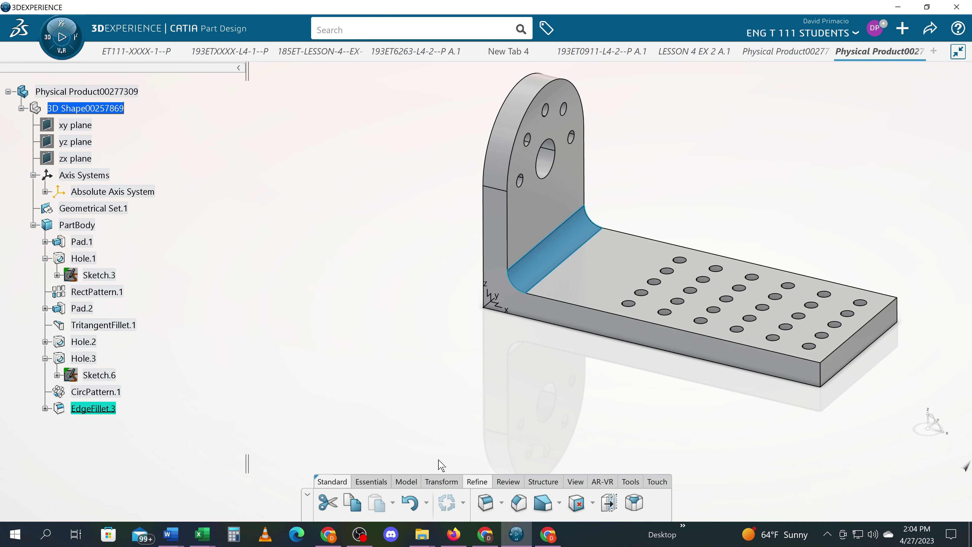
{"action": "left_click", "coordinate": [441, 483]}
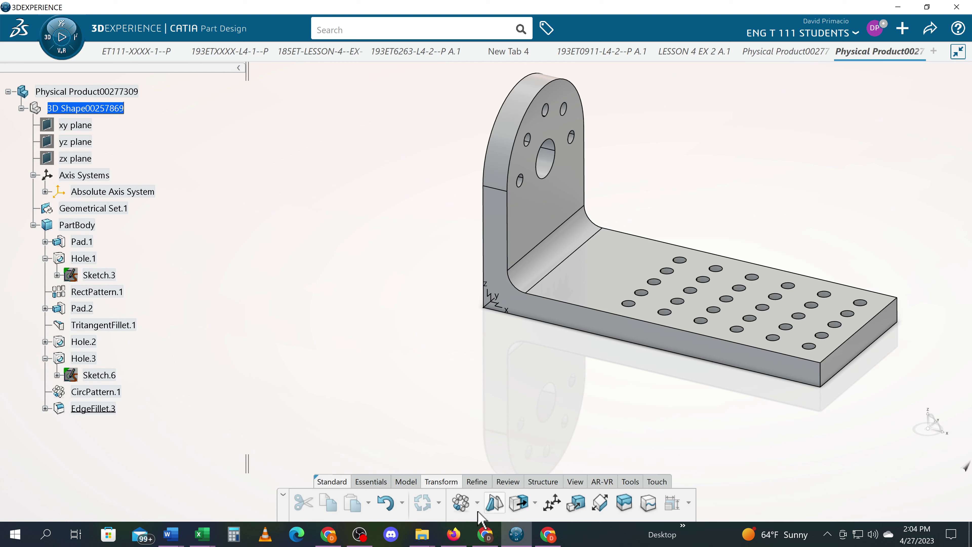
Mirror the filleted bracket about the upright's outer face (Pad.1\Face.4), creating Mirror.2
{"action": "left_click", "coordinate": [494, 505]}
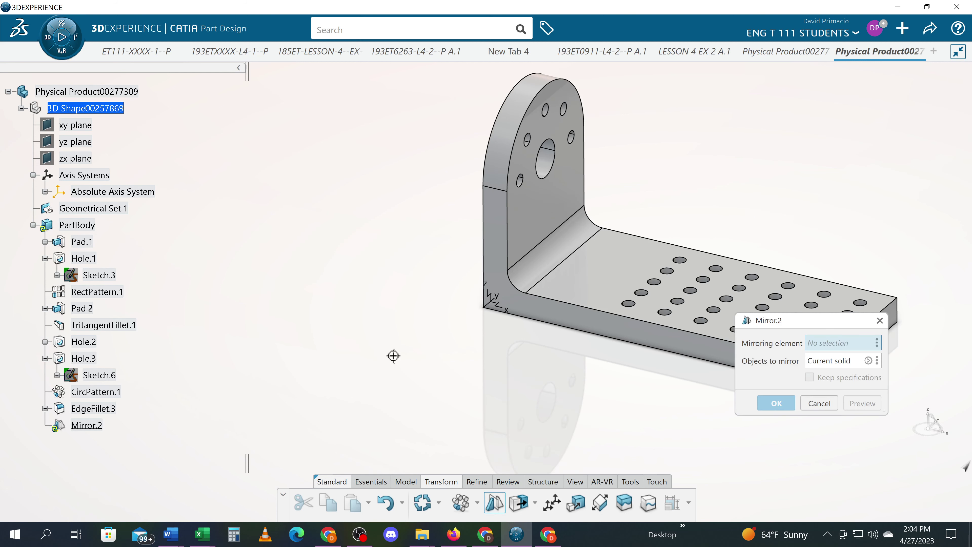
{"action": "middle_click_drag", "start_coordinate": [432, 362], "coordinate": [600, 266]}
{"action": "left_click", "coordinate": [605, 268]}
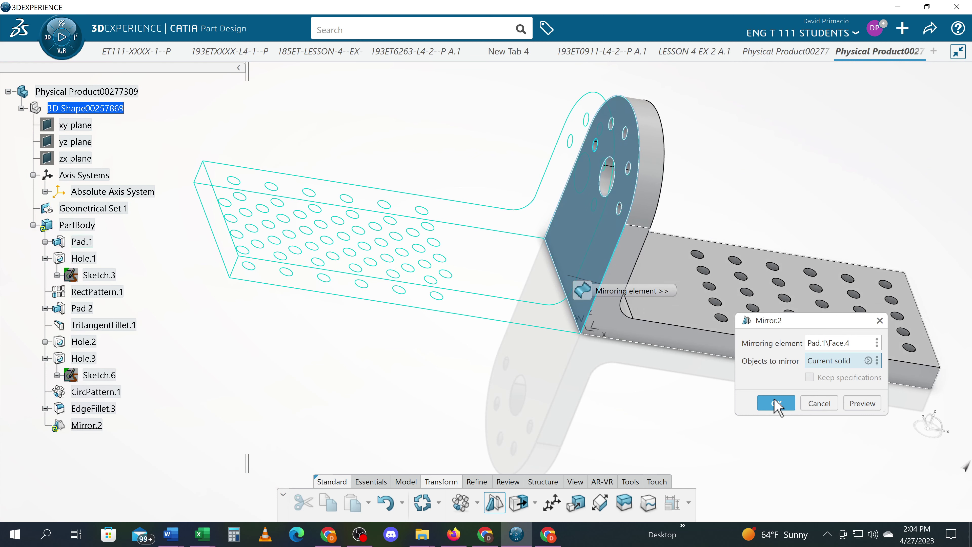
{"action": "left_click", "coordinate": [777, 402]}
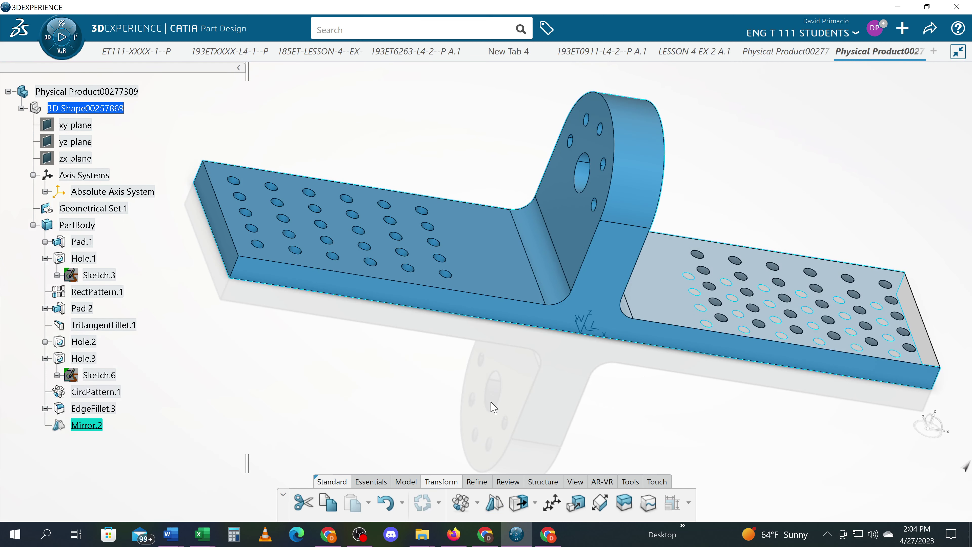
{"action": "left_click", "coordinate": [560, 365]}
{"action": "middle_click_drag", "start_coordinate": [561, 366], "coordinate": [417, 398]}
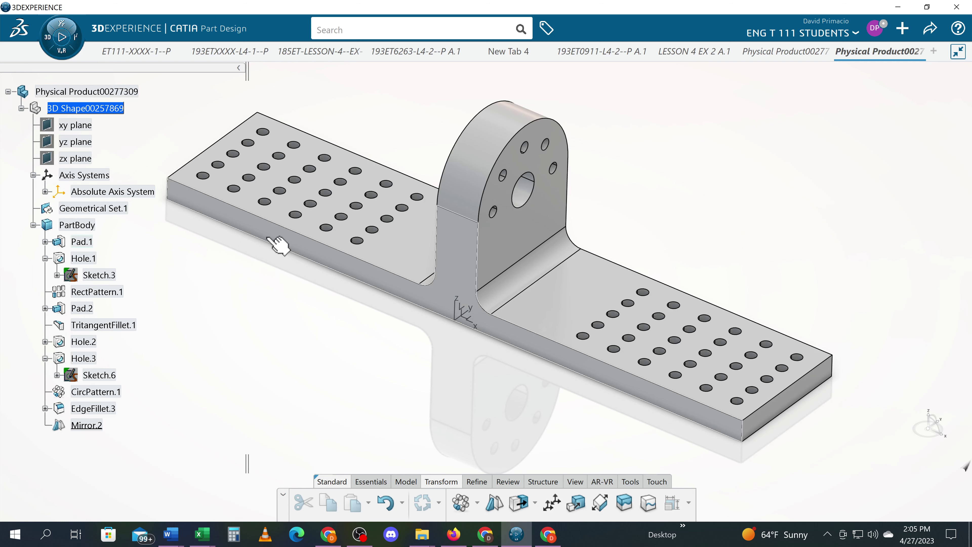
{"action": "middle_click_drag", "start_coordinate": [278, 245], "coordinate": [313, 354], "text": "ctrl"}
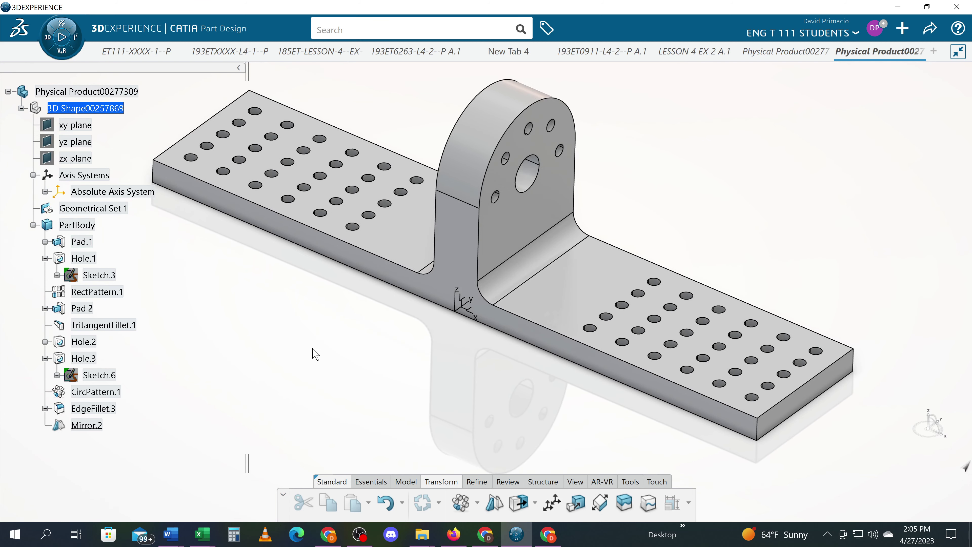